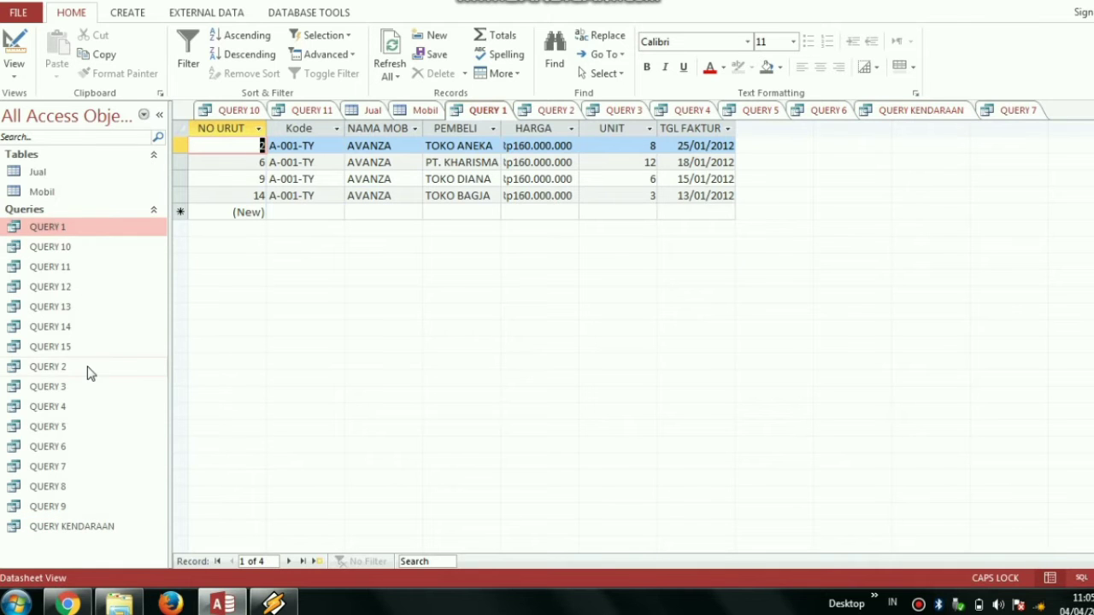
# Open QUERY 2 through QUERY 9 one after another and examine their filtered sales records
pyautogui.doubleClick(88, 366)
pyautogui.click(85, 387)
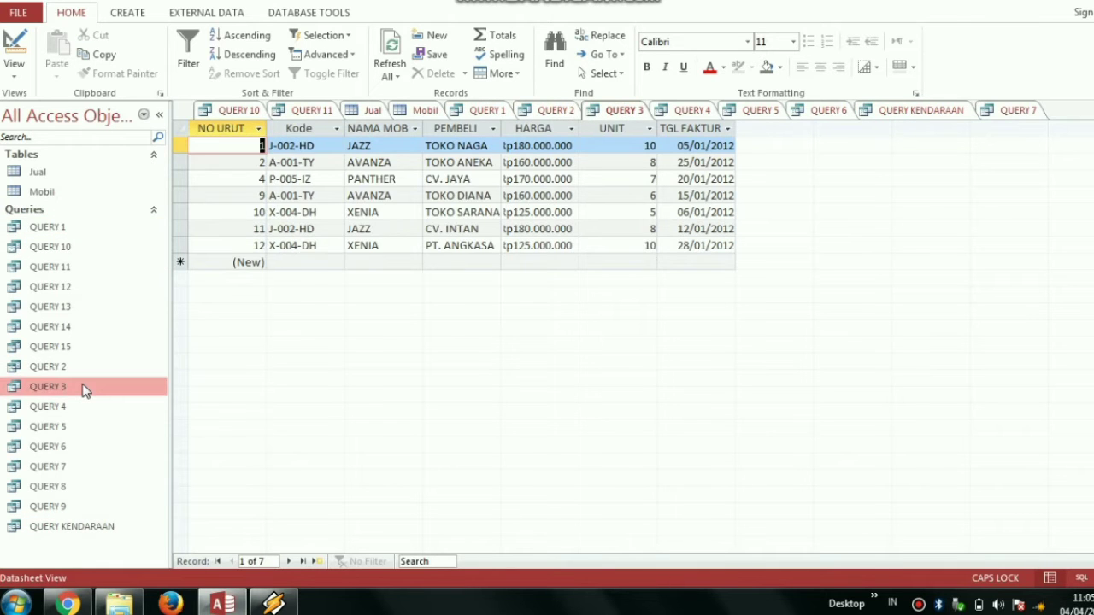
pyautogui.doubleClick(77, 407)
pyautogui.doubleClick(74, 432)
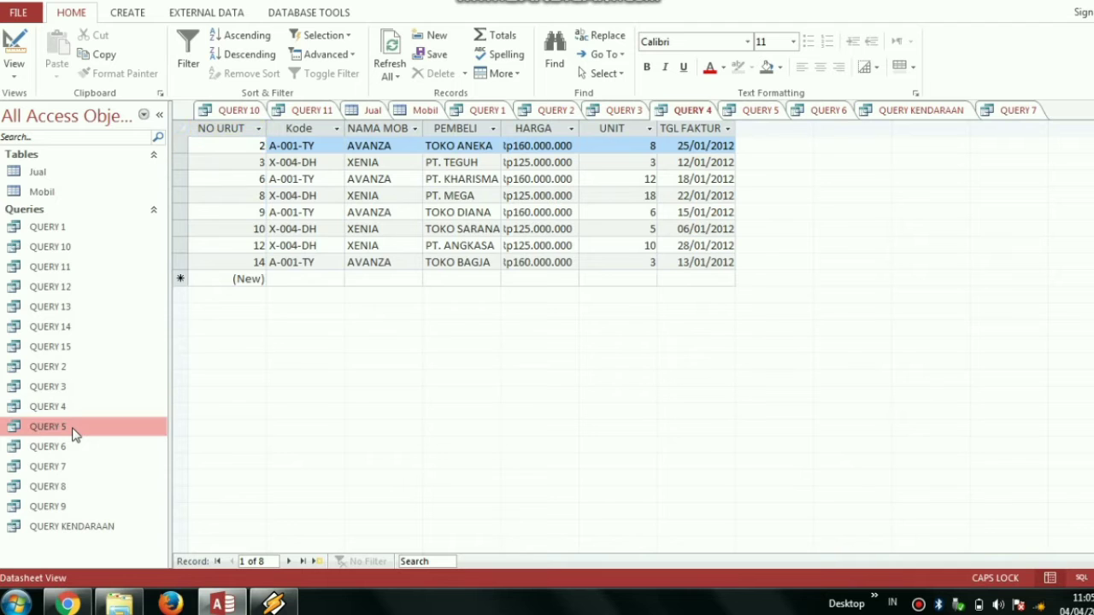
pyautogui.click(73, 452)
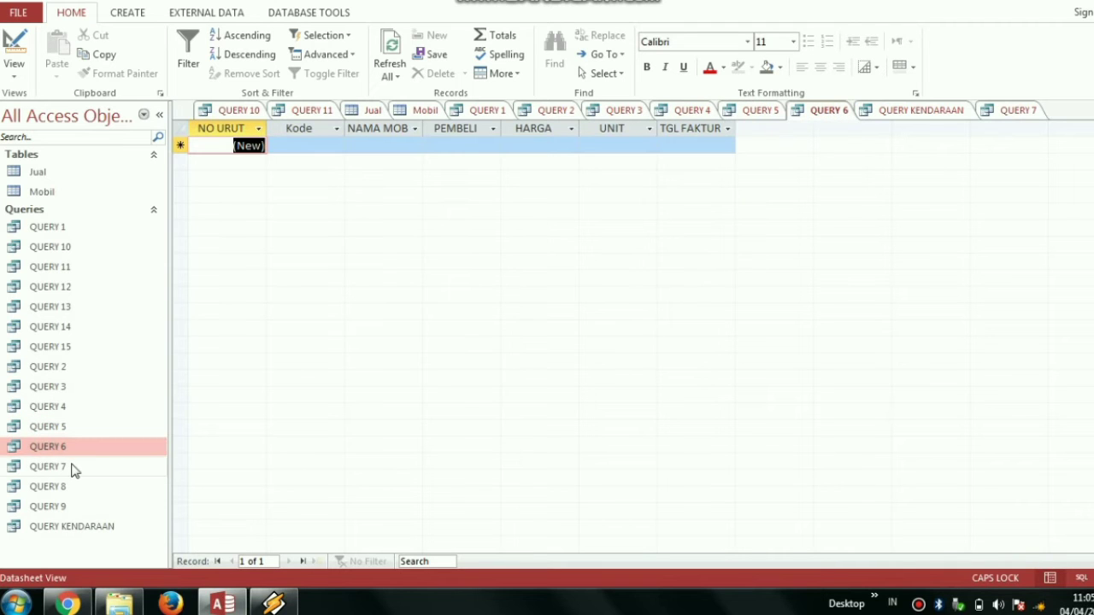
pyautogui.doubleClick(72, 468)
pyautogui.doubleClick(72, 487)
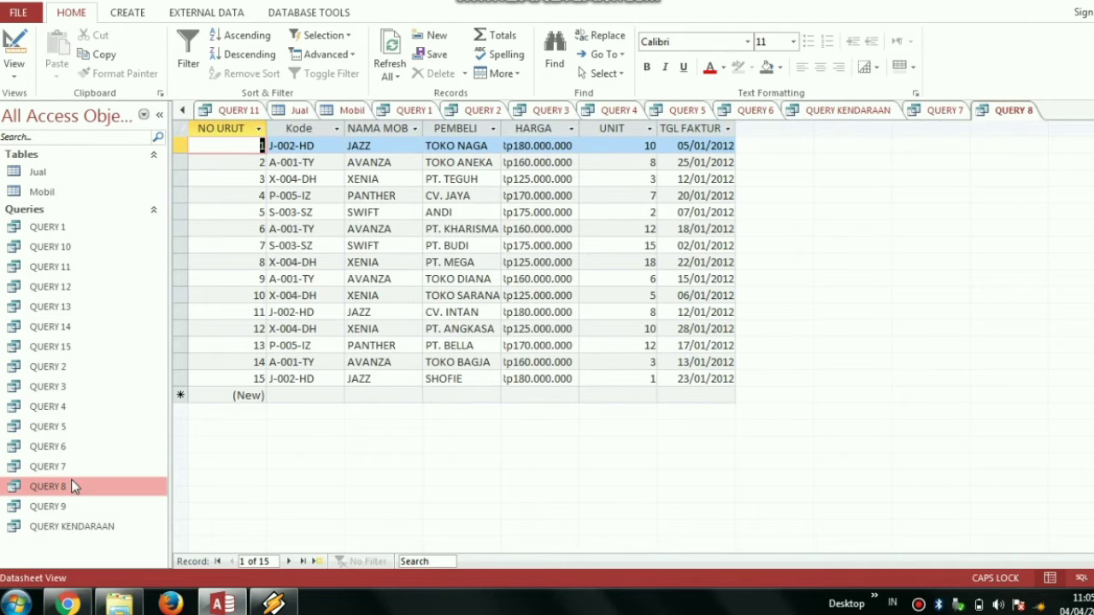
pyautogui.doubleClick(72, 507)
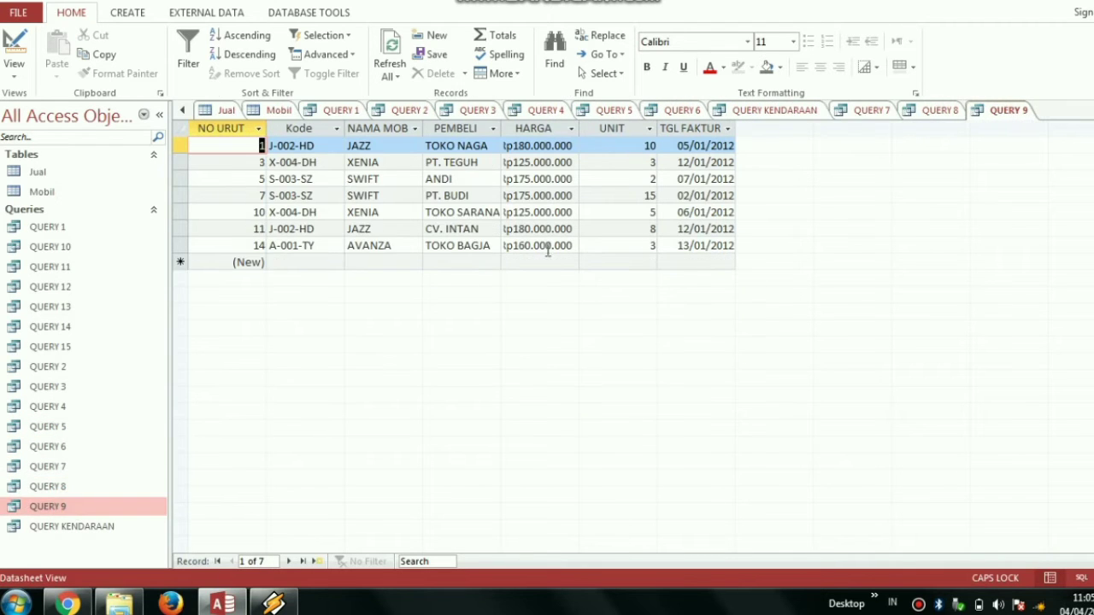
# Open QUERY 10 and sort its records by UNIT in ascending order, finishing with descending order
pyautogui.doubleClick(109, 254)
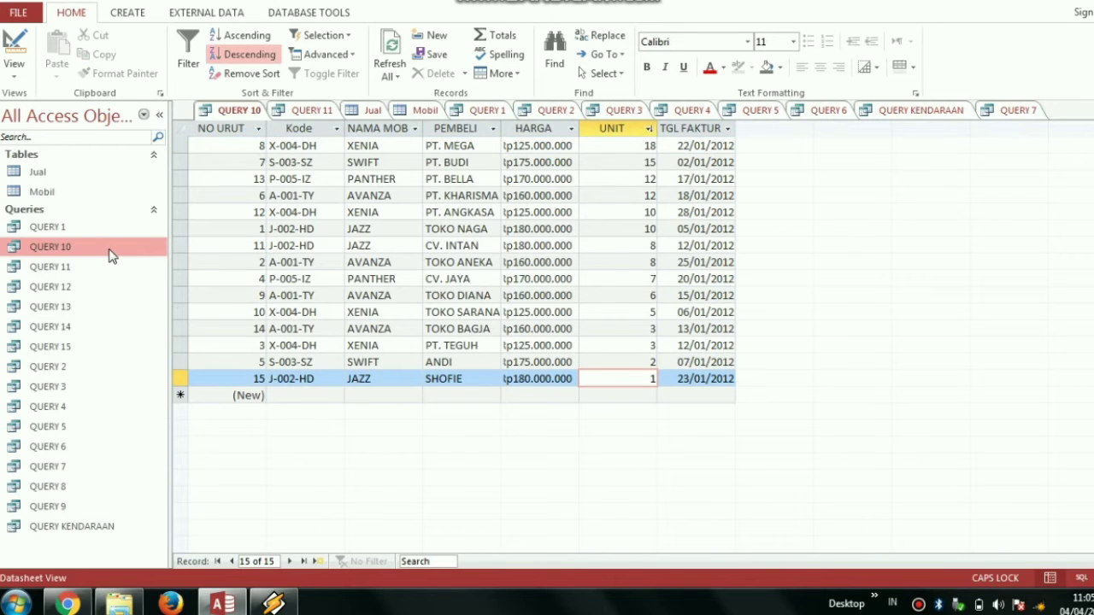
pyautogui.click(637, 124)
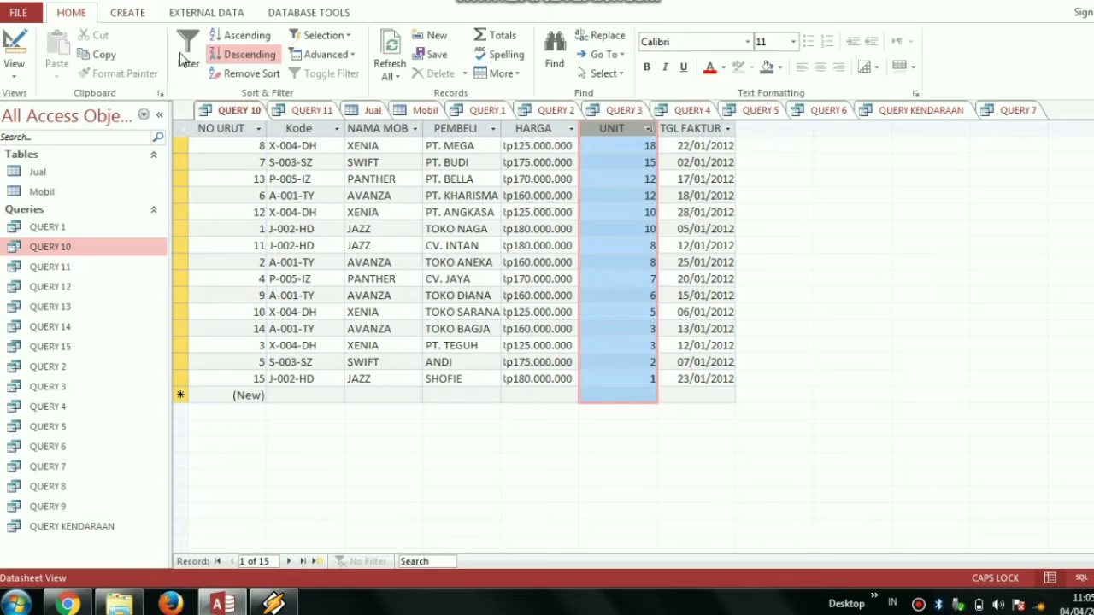
pyautogui.click(226, 41)
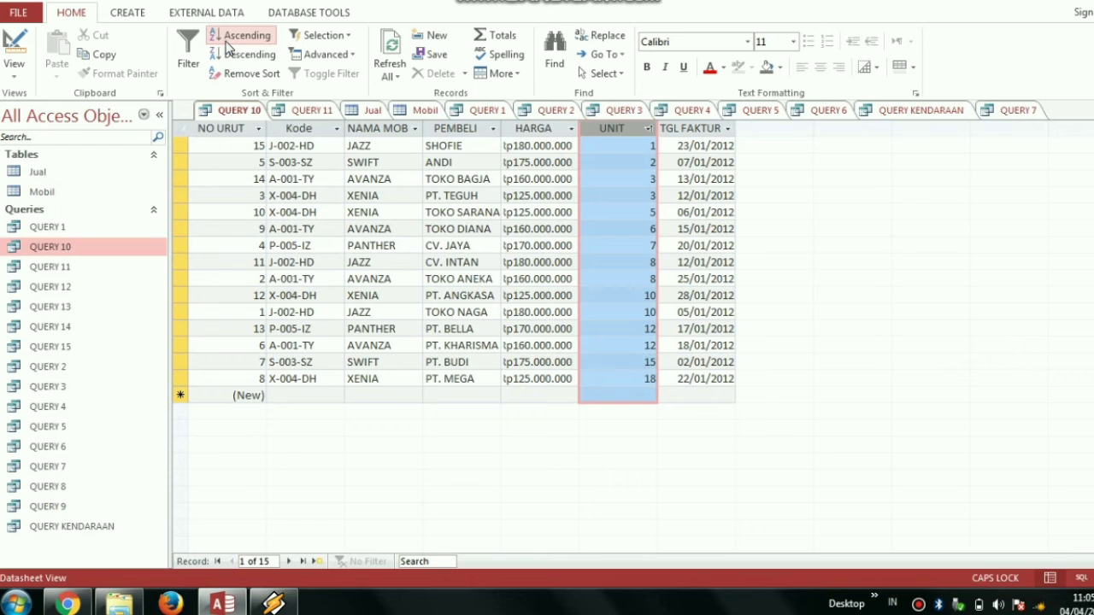
pyautogui.click(228, 57)
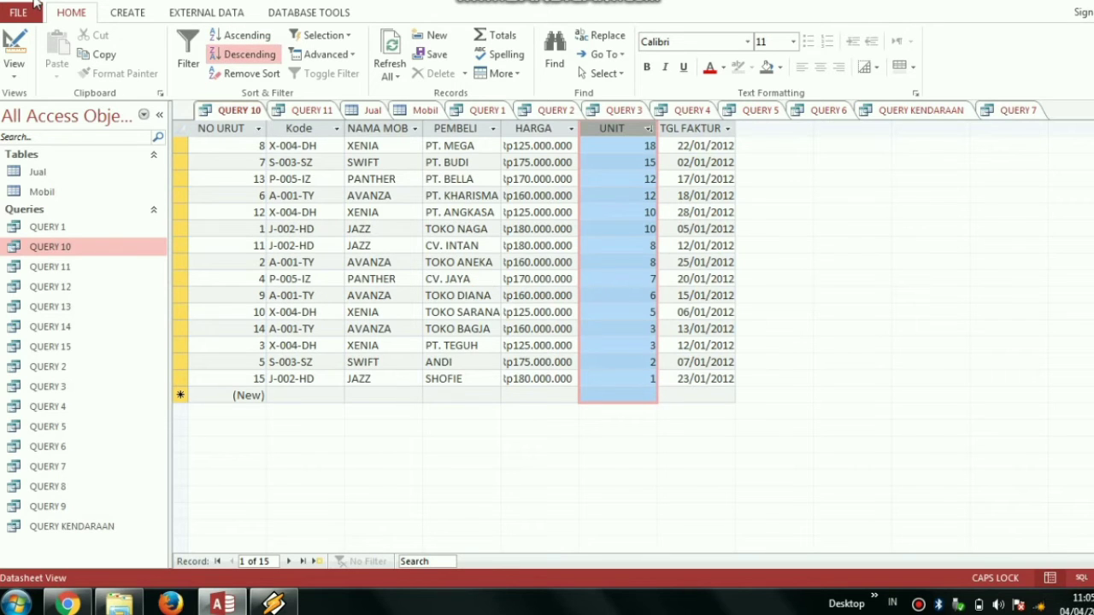
# Open QUERY 11 in Design View, set the PEMBELI criterion to LIKE "[A-P]*" and run the query
pyautogui.click(100, 266)
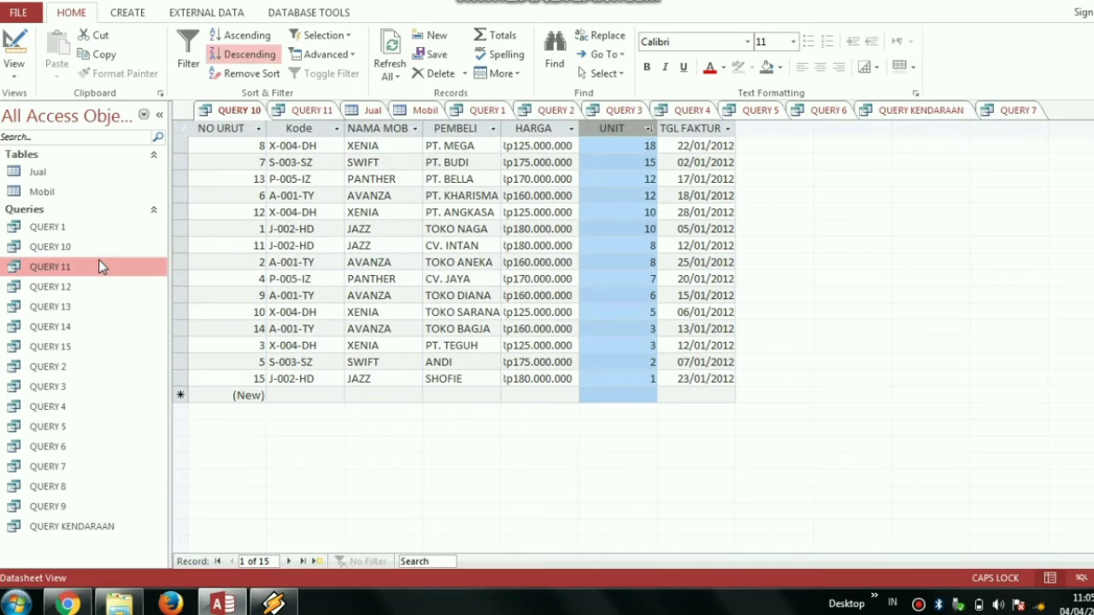
pyautogui.doubleClick(101, 266)
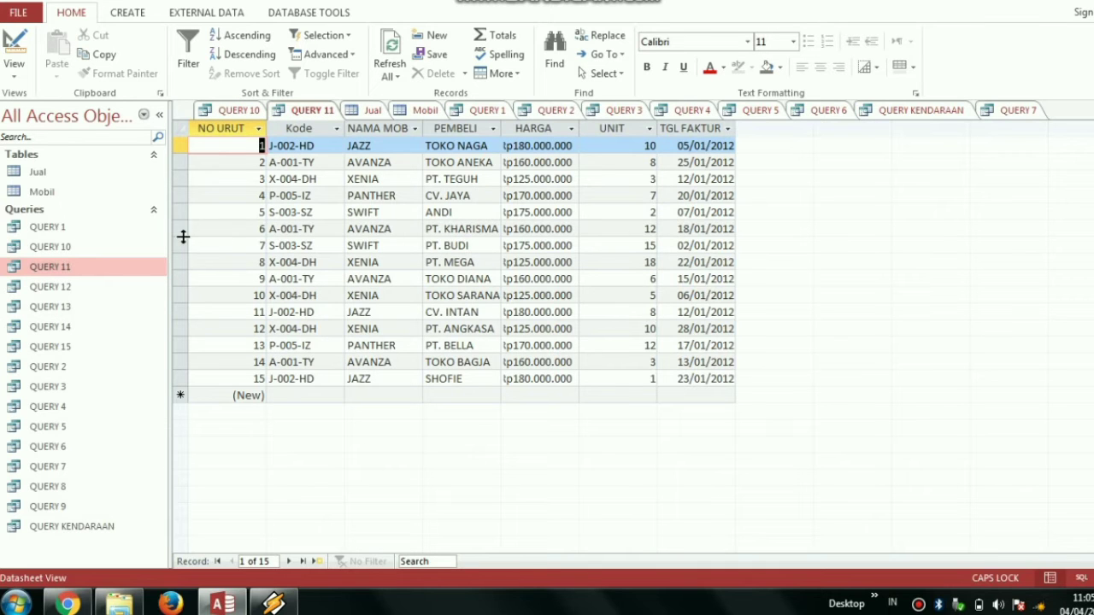
pyautogui.rightClick(164, 270)
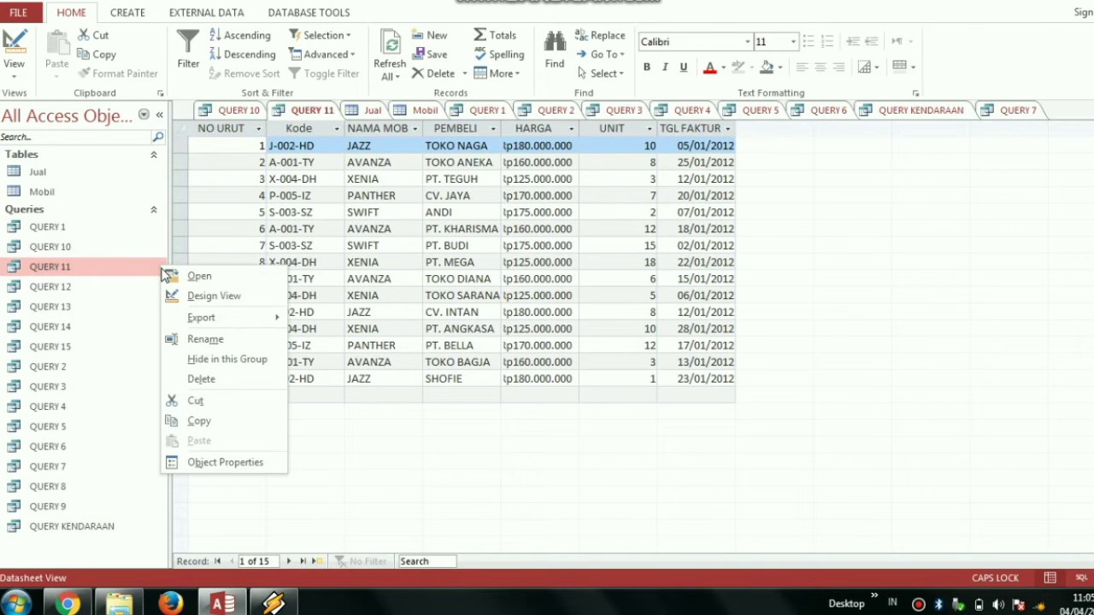
pyautogui.click(175, 298)
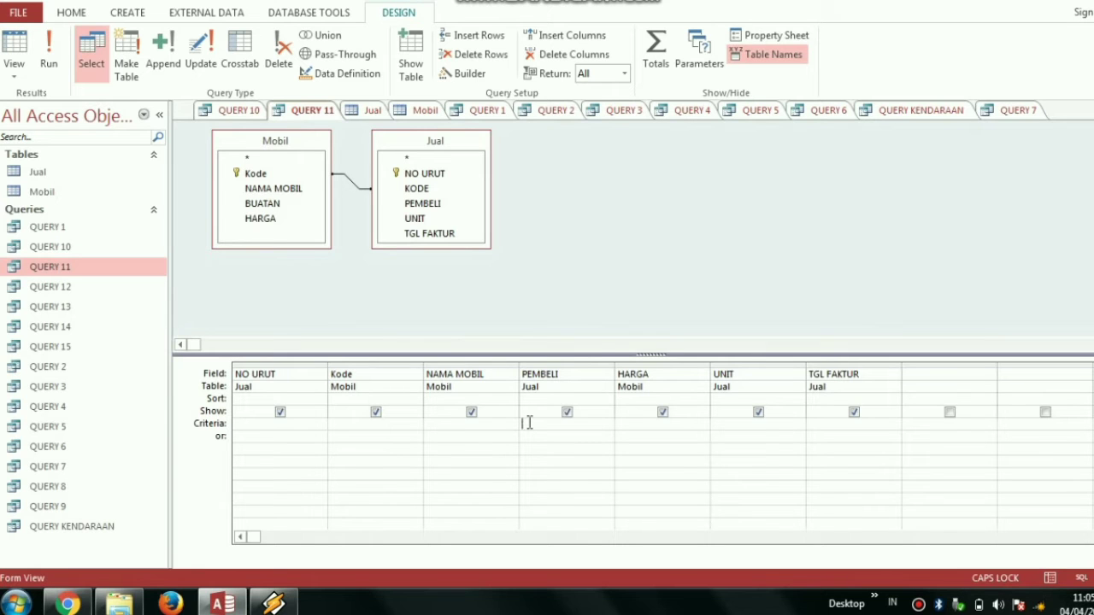
pyautogui.write('LISW')
pyautogui.press('BackSpace')
pyautogui.write('E \'[A-P]*"')
pyautogui.click(49, 52)
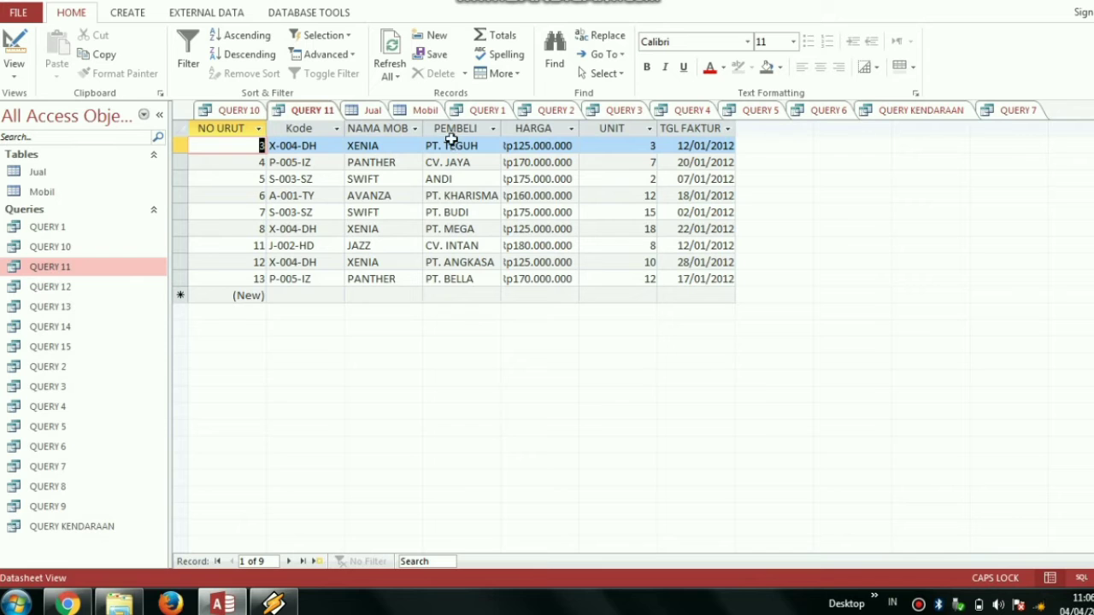
# Open QUERY 12 in Design View, set the PEMBELI criterion to LIKE "??????A*" and run the query
pyautogui.doubleClick(79, 289)
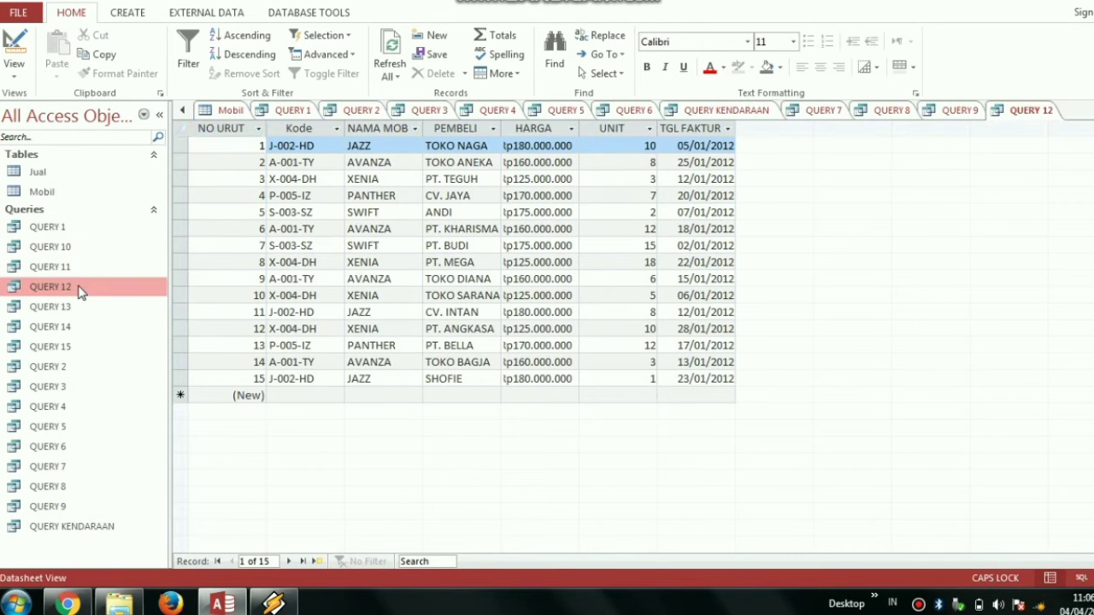
pyautogui.rightClick(79, 292)
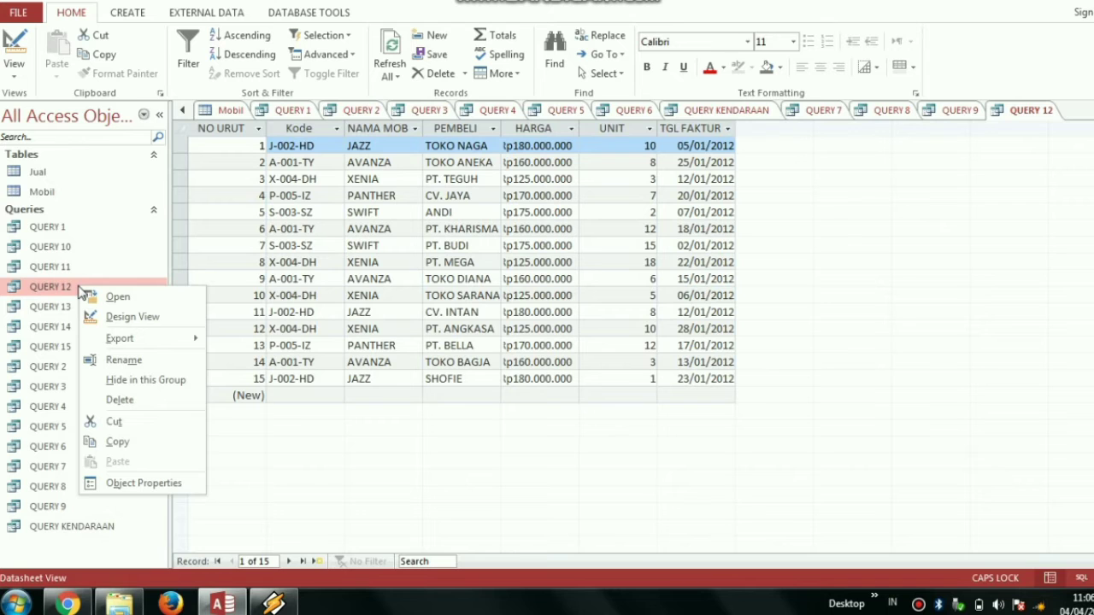
pyautogui.click(144, 317)
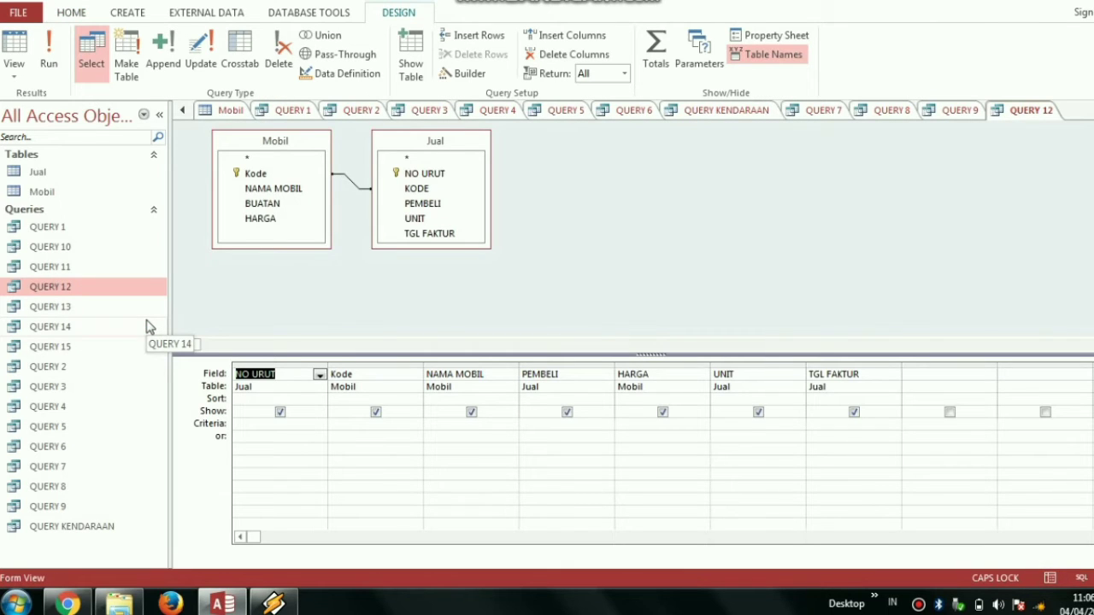
pyautogui.click(532, 420)
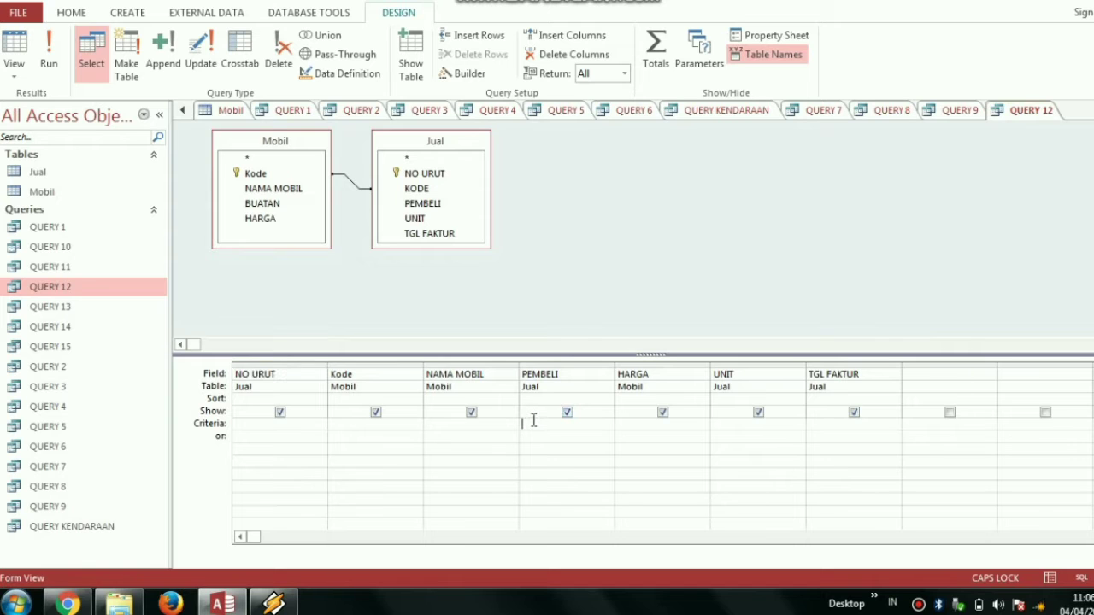
pyautogui.write('LIKE')
pyautogui.write('"??????A*"')
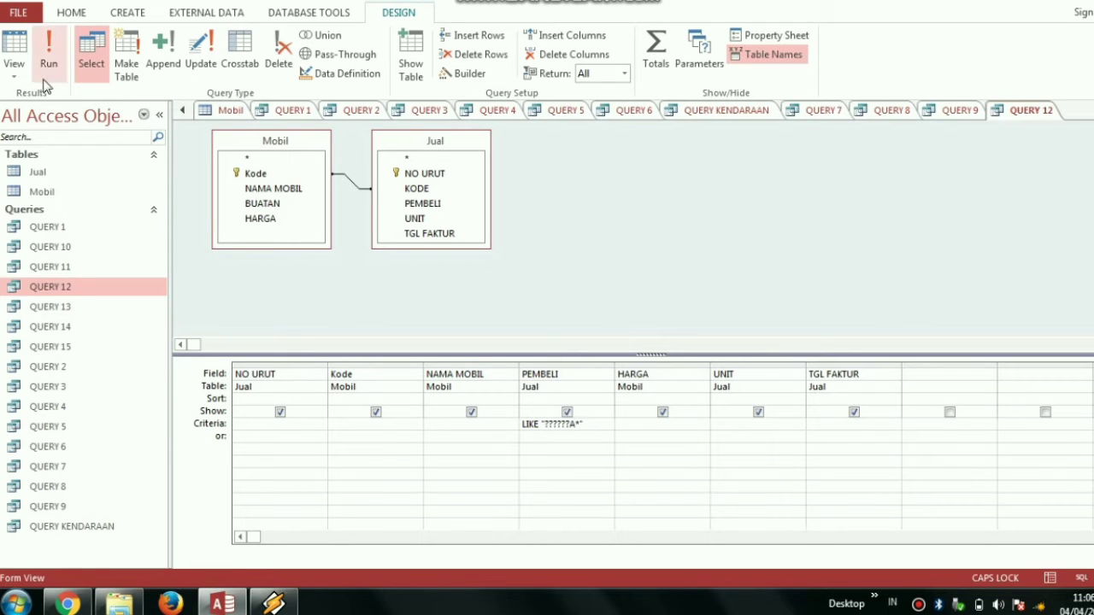
pyautogui.click(37, 1)
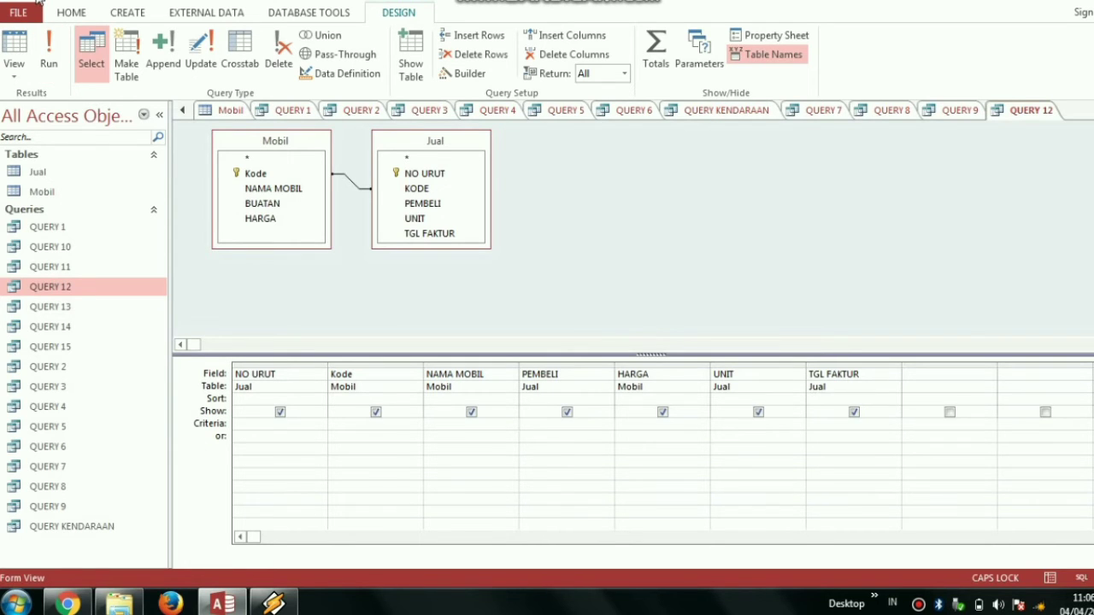
pyautogui.click(46, 58)
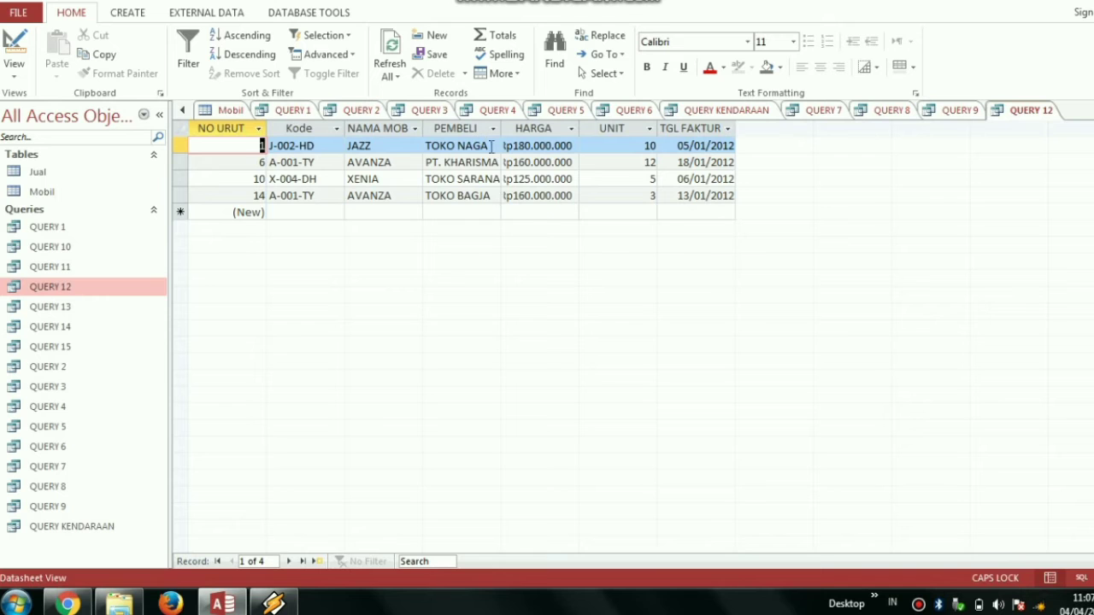
# In QUERY 13's design, set the TGL FAKTUR criterion to BETWEEN #10/01/2012# AND #20/01/2012# and run the query
pyautogui.doubleClick(98, 307)
pyautogui.rightClick(98, 310)
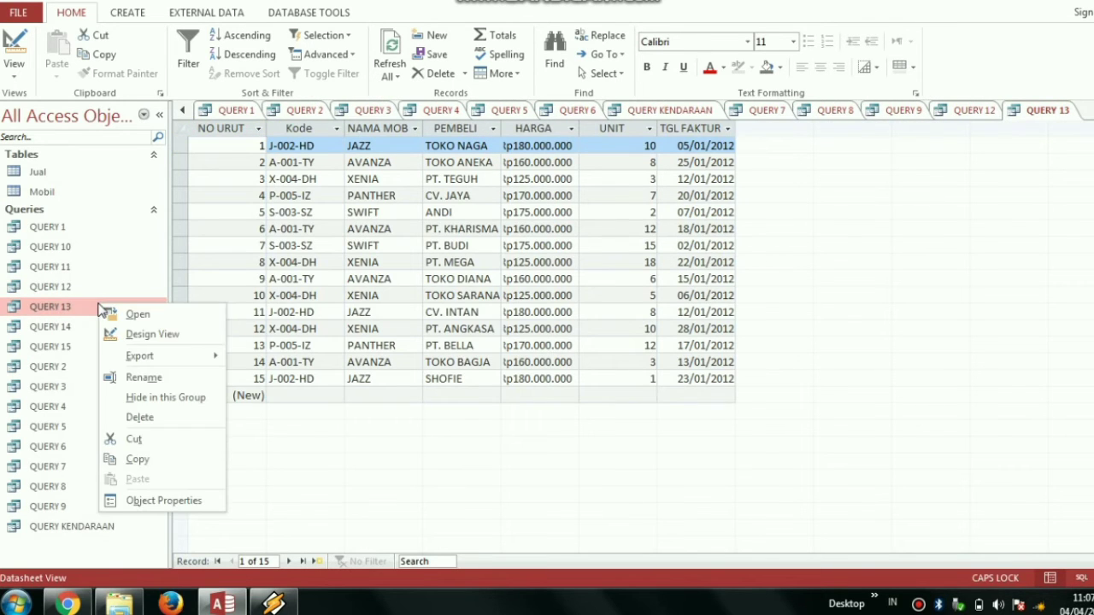
pyautogui.click(133, 333)
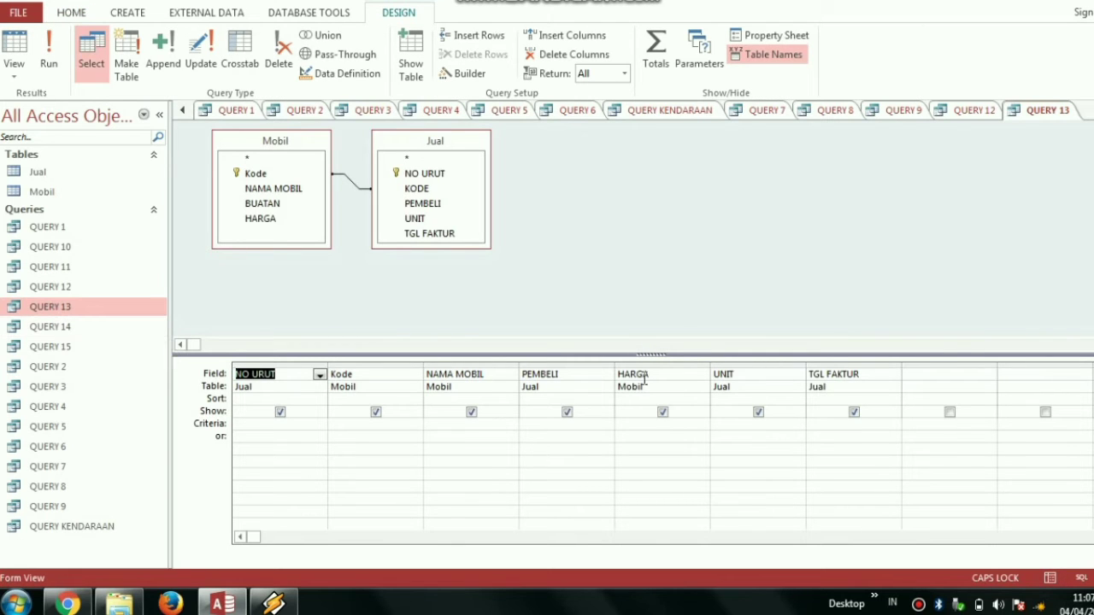
pyautogui.click(830, 432)
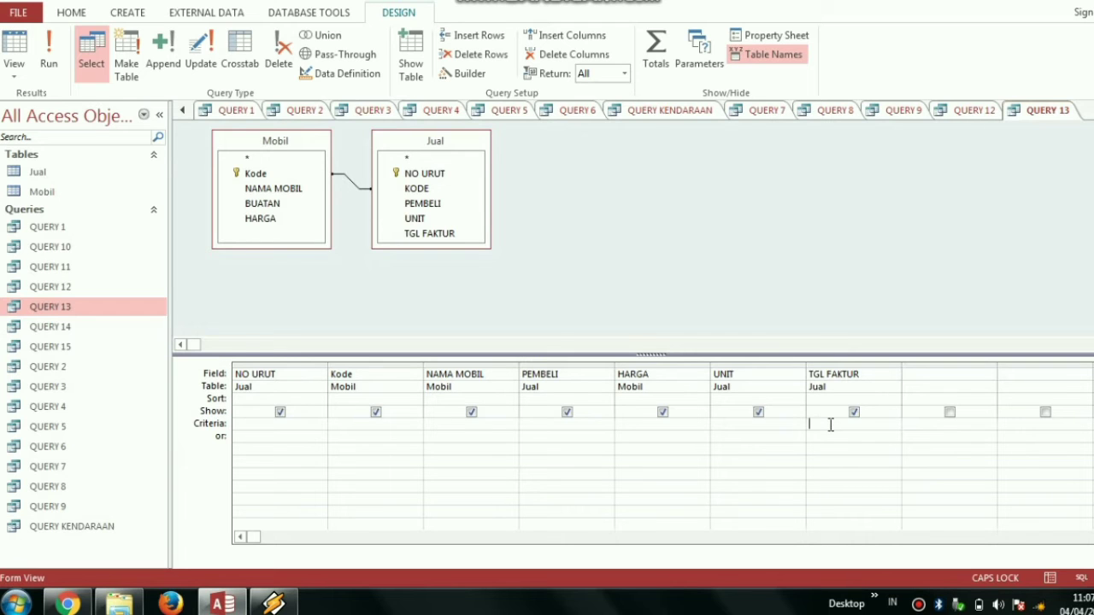
pyautogui.write('BETWEEN ')
pyautogui.write('#')
pyautogui.write('10/01')
pyautogui.write('/2012')
pyautogui.write('#')
pyautogui.write(' AND')
pyautogui.write(' #')
pyautogui.write('20/01')
pyautogui.write('/2012')
pyautogui.write('#')
pyautogui.click(35, 0)
pyautogui.click(63, 60)
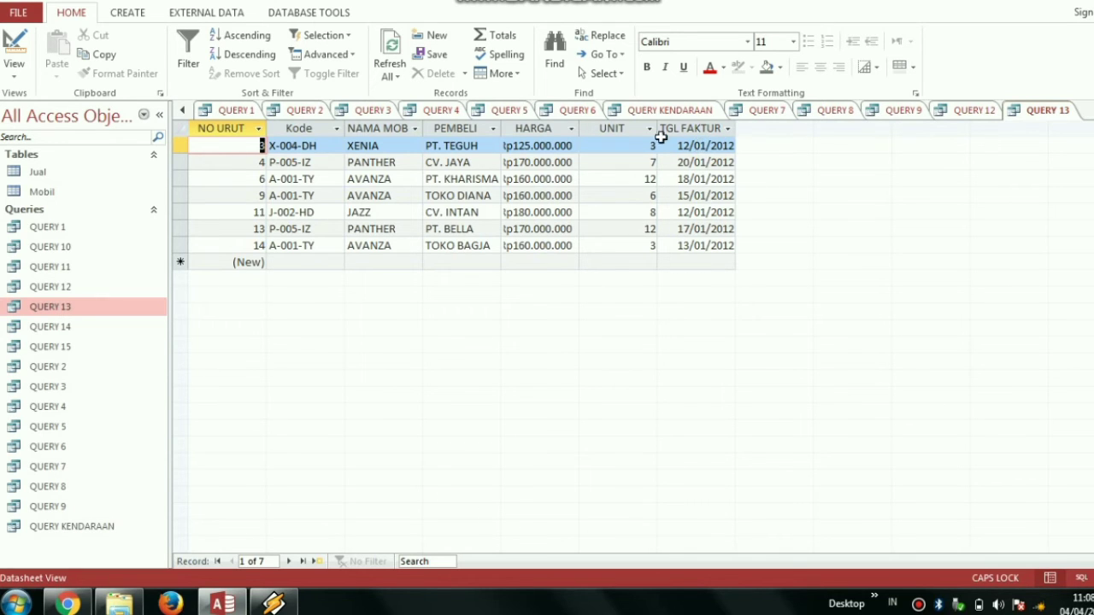
# Open QUERY 14 in Design View and set the NAMA MOBIL criterion to JAZZ
pyautogui.click(60, 331)
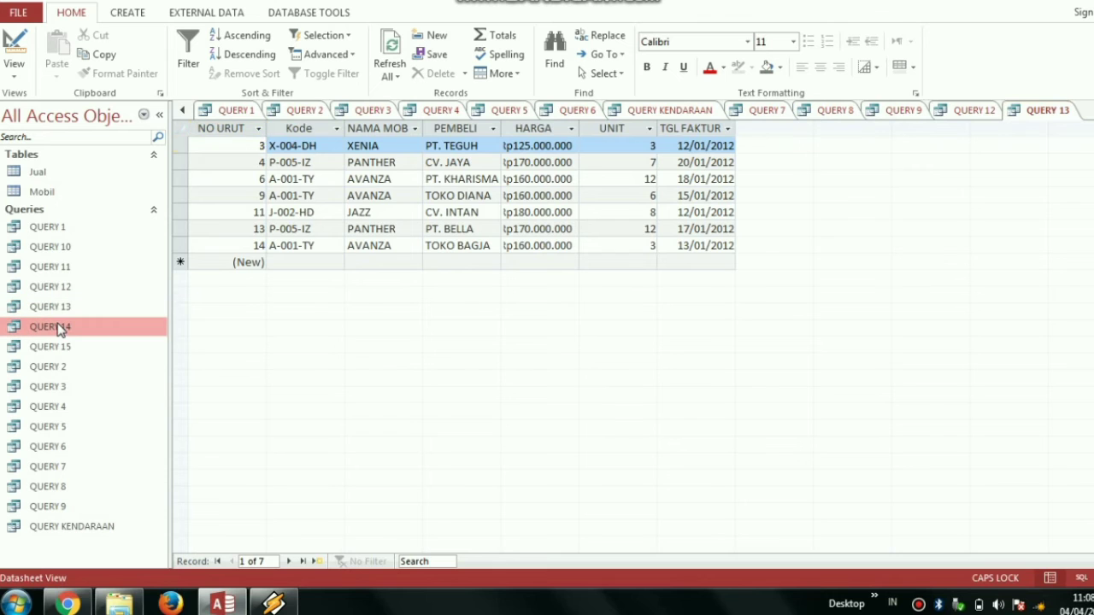
pyautogui.doubleClick(60, 331)
pyautogui.rightClick(60, 329)
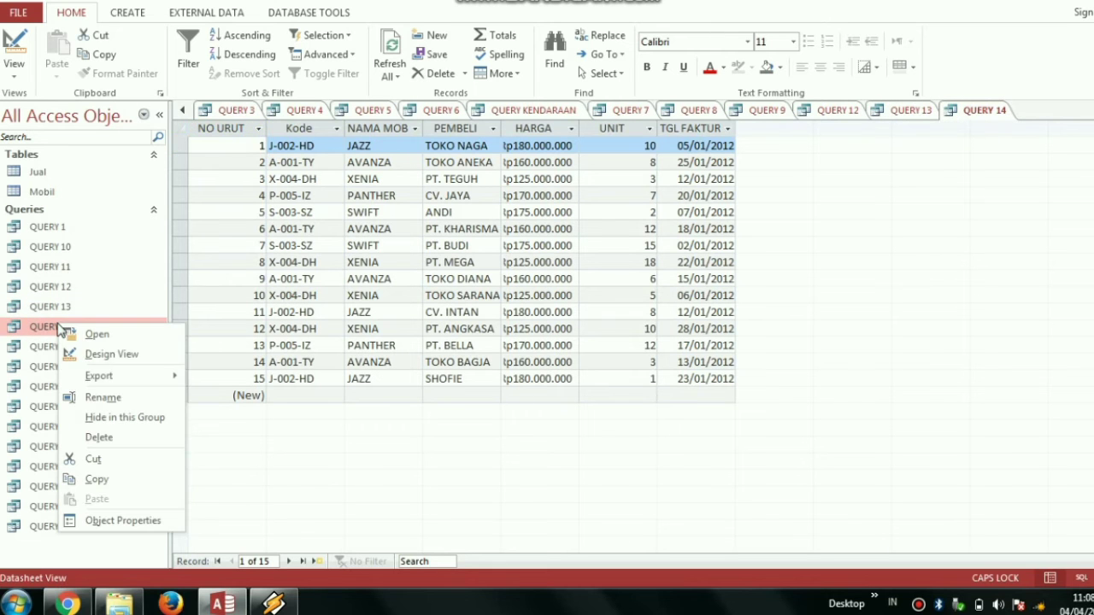
pyautogui.click(101, 355)
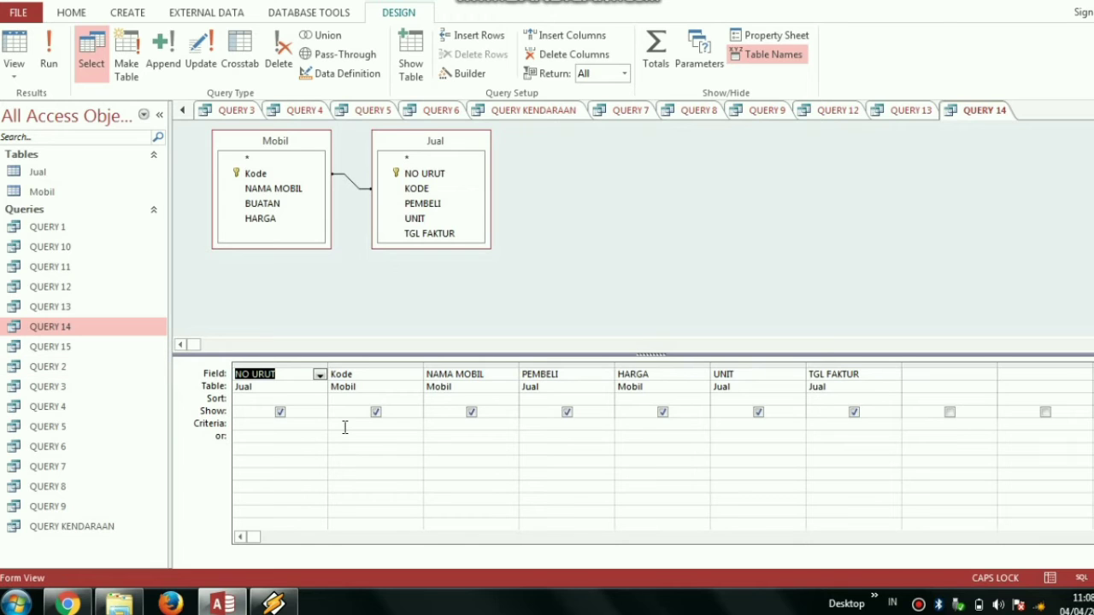
pyautogui.click(426, 423)
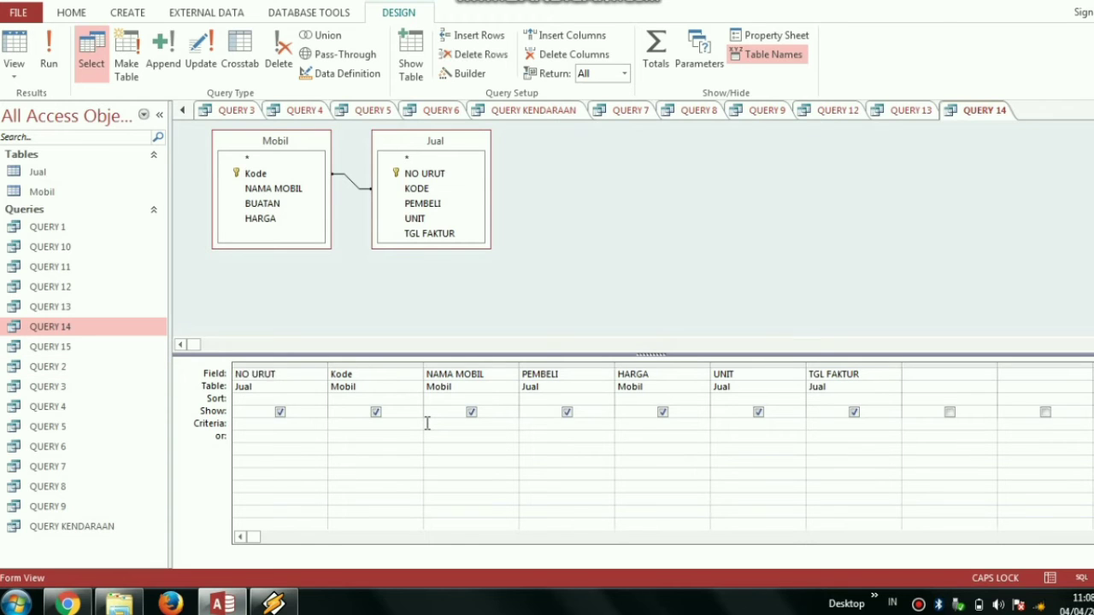
pyautogui.write('JAZZ')
# Add <=150000000 as an alternative (or) criterion for HARGA, set UNIT to >=10 alongside JAZZ, and run QUERY 14
pyautogui.write('<')
pyautogui.write('=')
pyautogui.write('1')
pyautogui.write('50000')
pyautogui.write('000')
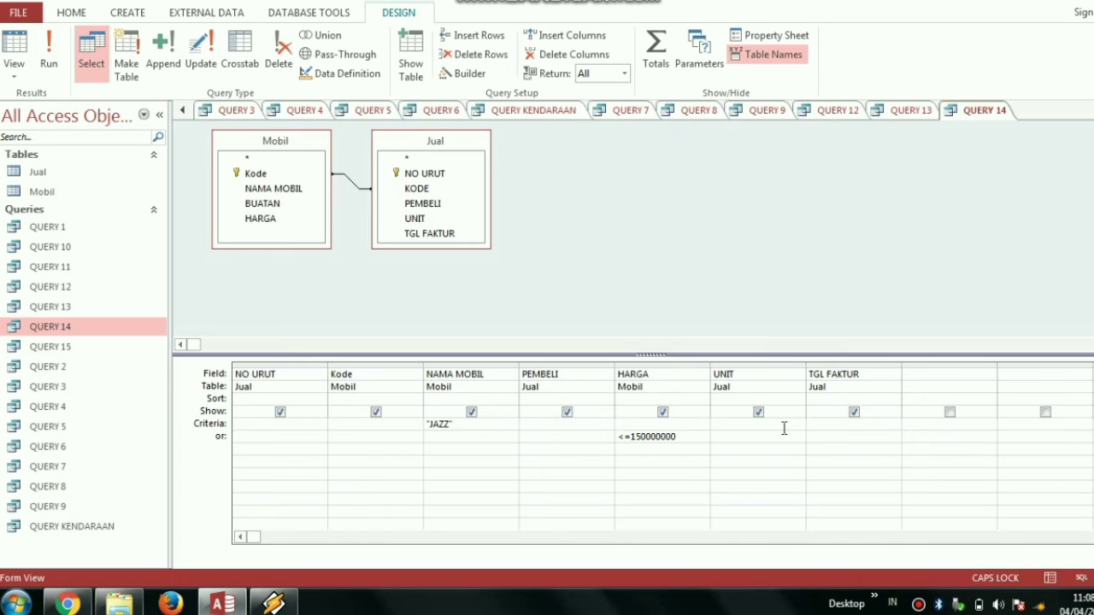
pyautogui.write('>=10')
pyautogui.click(46, 37)
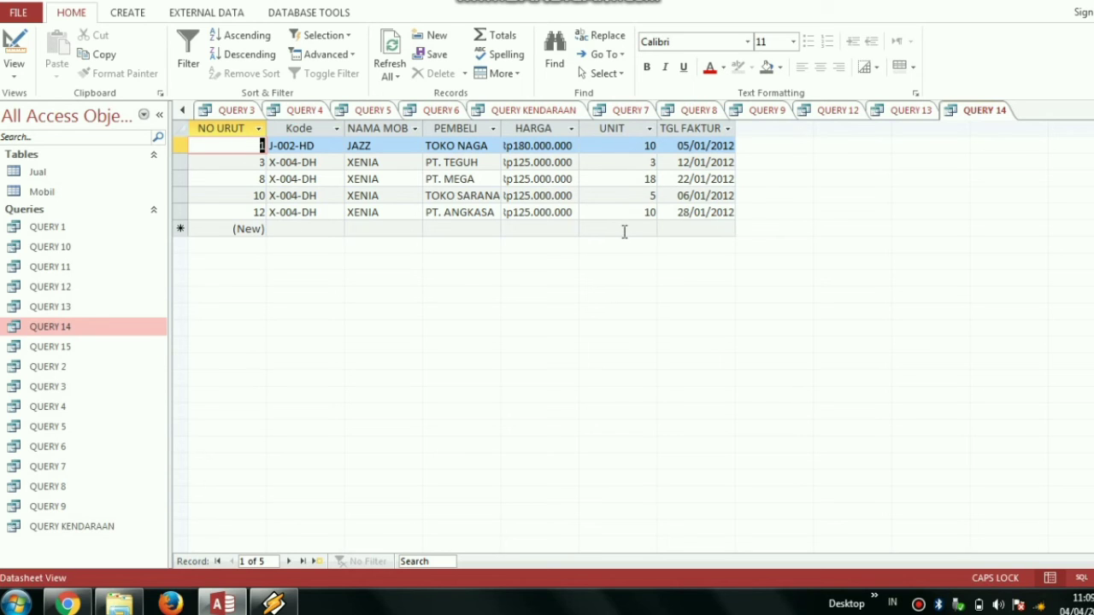
# Open QUERY 15 in Design View and set the TGL FAKTUR criterion to the parameter prompt [KETIKKAN TGL FAKTUR:]
pyautogui.click(27, 348)
pyautogui.doubleClick(28, 349)
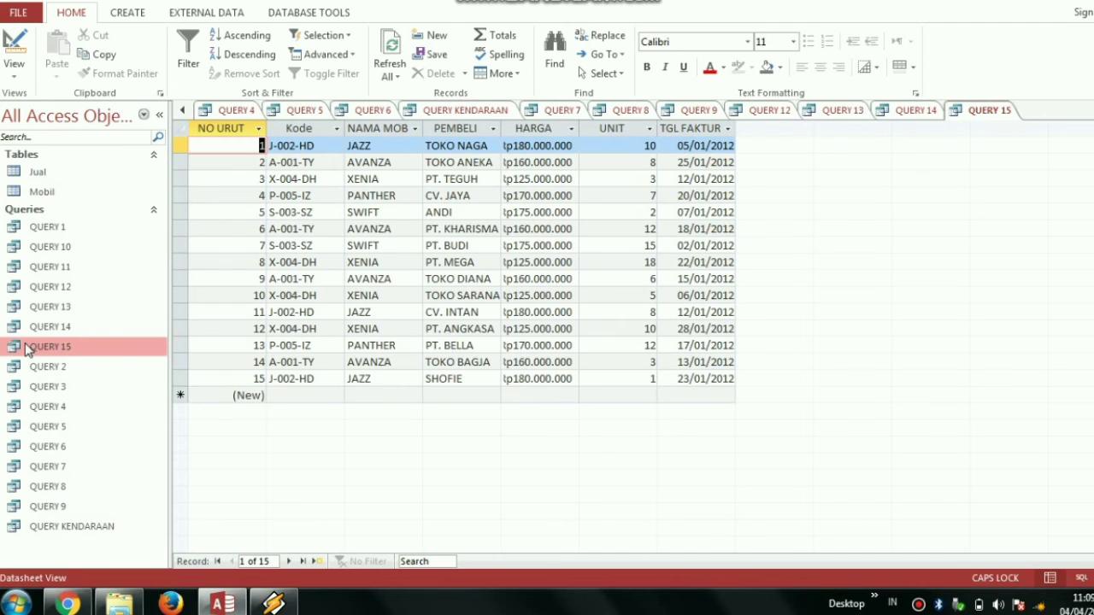
pyautogui.rightClick(27, 349)
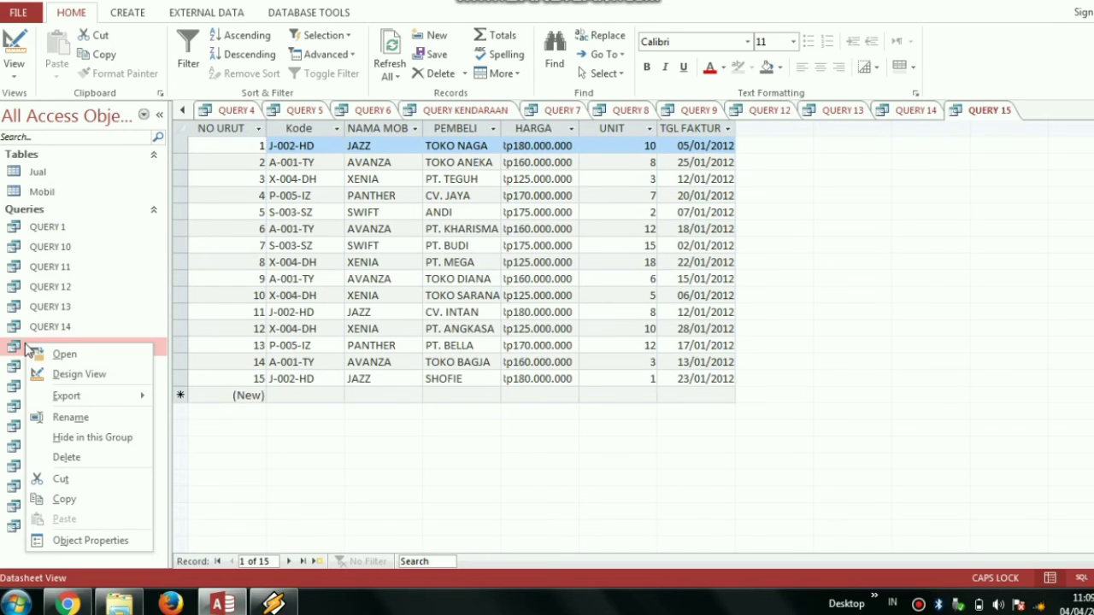
pyautogui.click(61, 377)
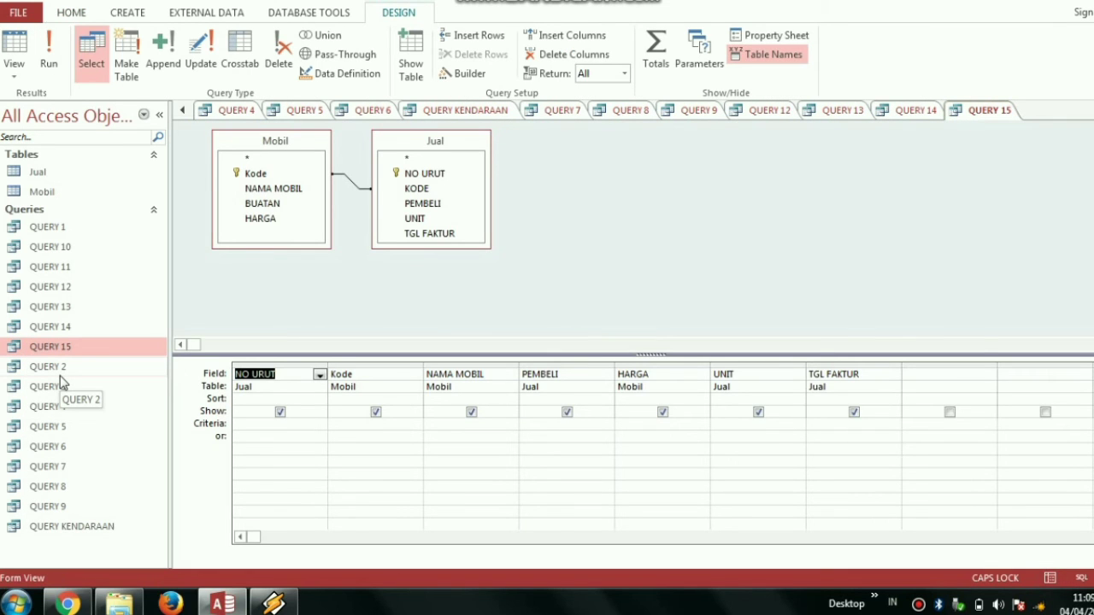
pyautogui.click(841, 421)
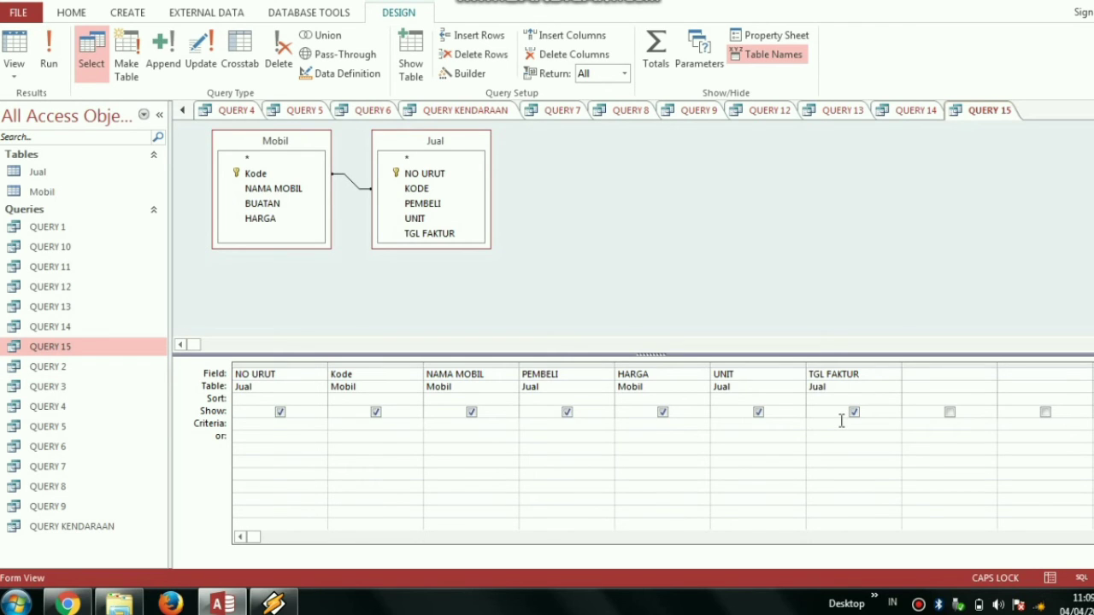
pyautogui.write('[KETIKKA')
pyautogui.write('N')
pyautogui.write(' TGL FAK')
pyautogui.write('TUR')
pyautogui.write(':')
pyautogui.write(']')
# Declare the query parameter KETIKKAN TGL FAKTUR with the data type Date With Time
pyautogui.click(699, 60)
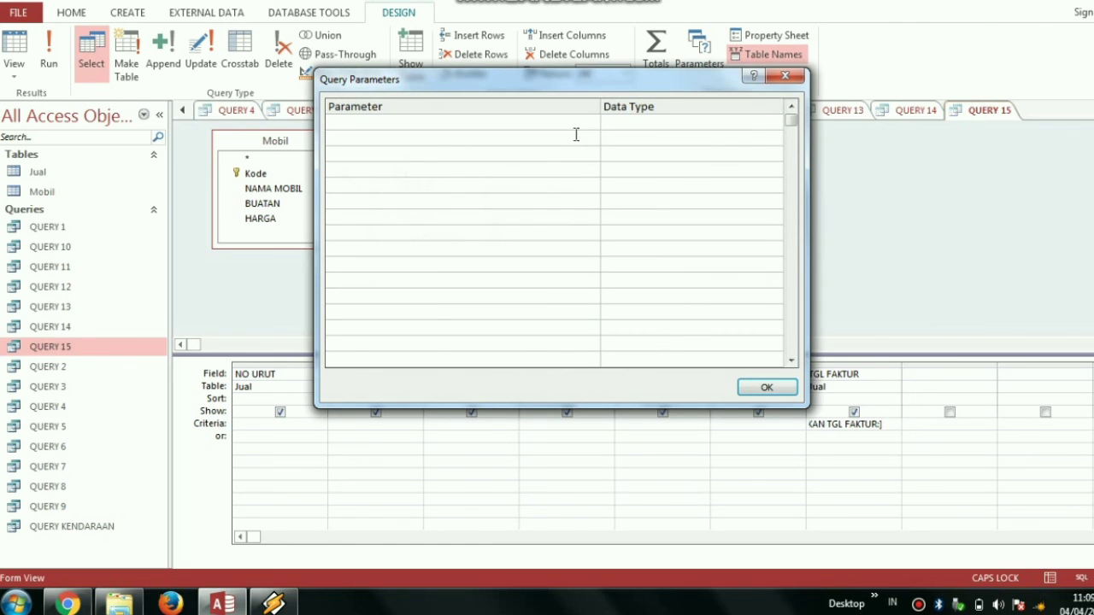
pyautogui.write('KETIKKAN TGL FAKTUR')
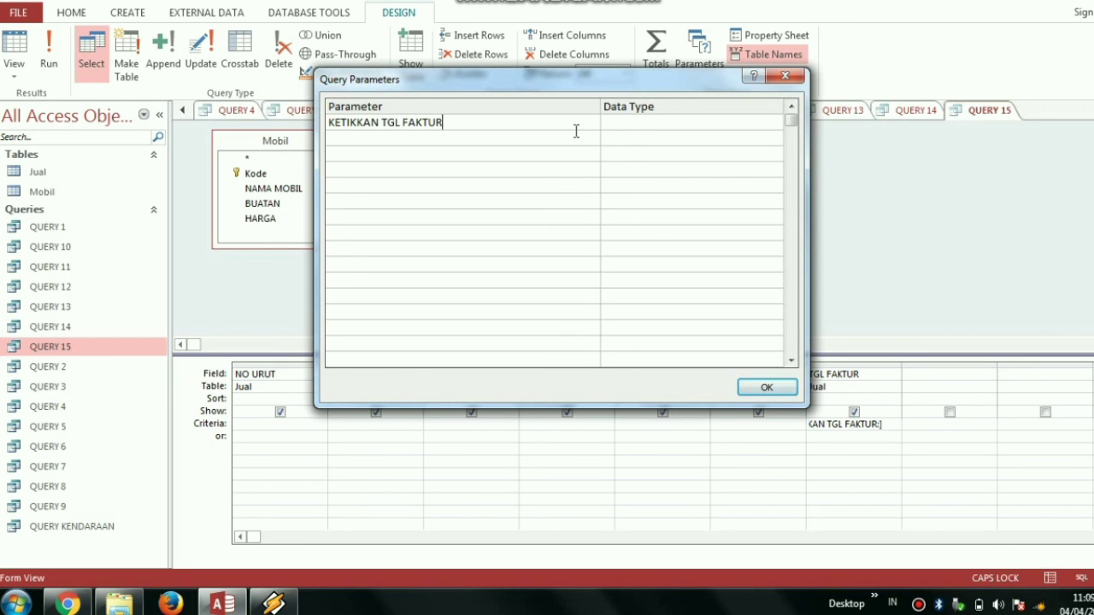
pyautogui.click(627, 126)
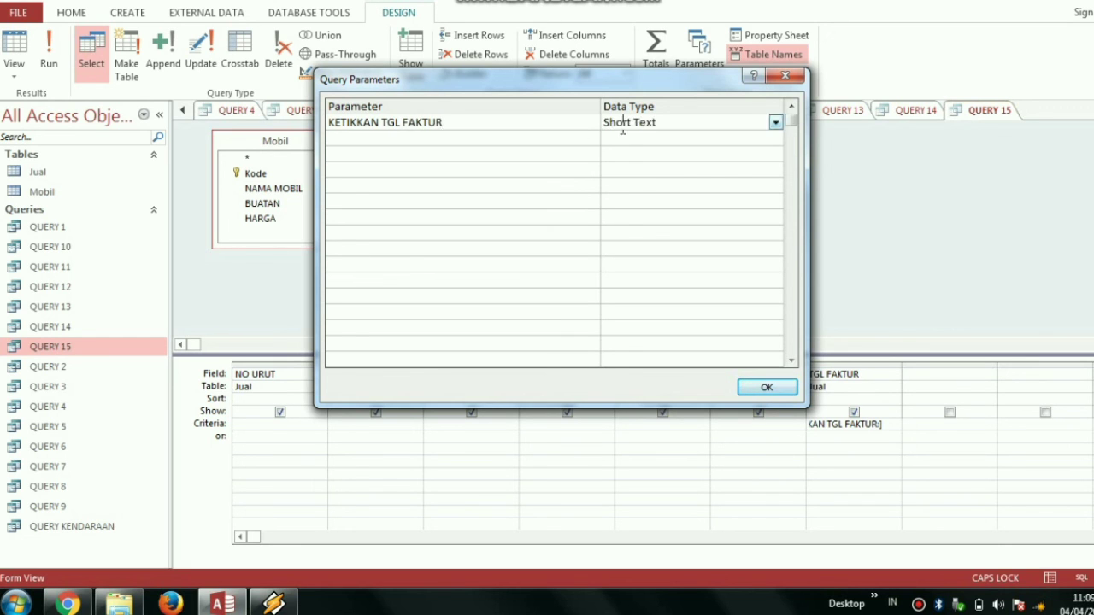
pyautogui.click(775, 124)
pyautogui.click(734, 249)
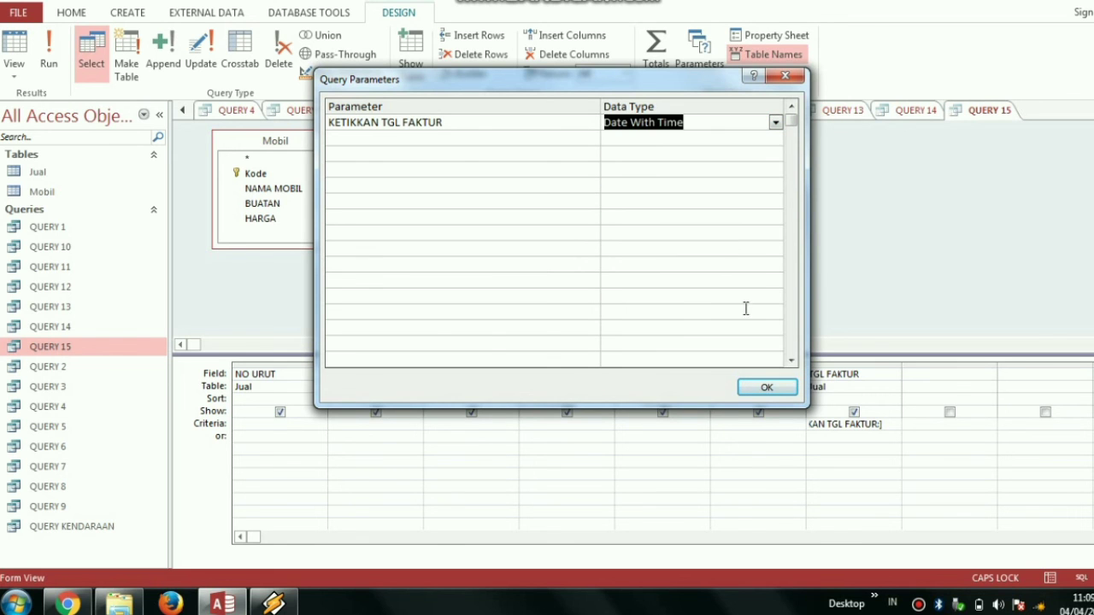
pyautogui.click(765, 387)
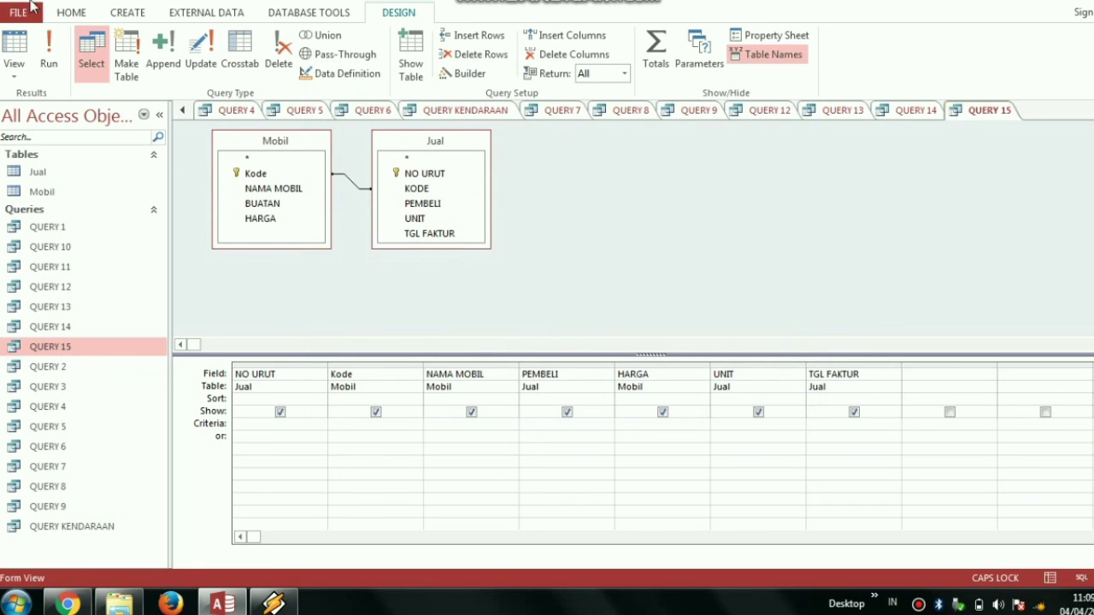
# Run QUERY 15, supplying 12/01/2012 as the invoice date for the parameter prompts
pyautogui.click(52, 60)
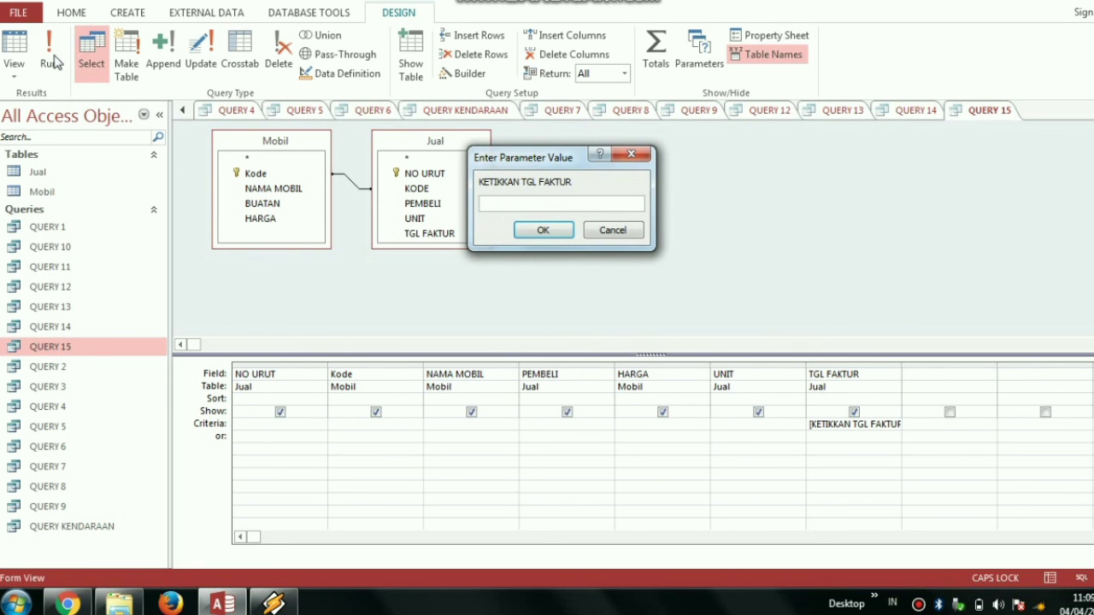
pyautogui.write('12')
pyautogui.write('/01/')
pyautogui.write('1')
pyautogui.write('012')
pyautogui.click(544, 230)
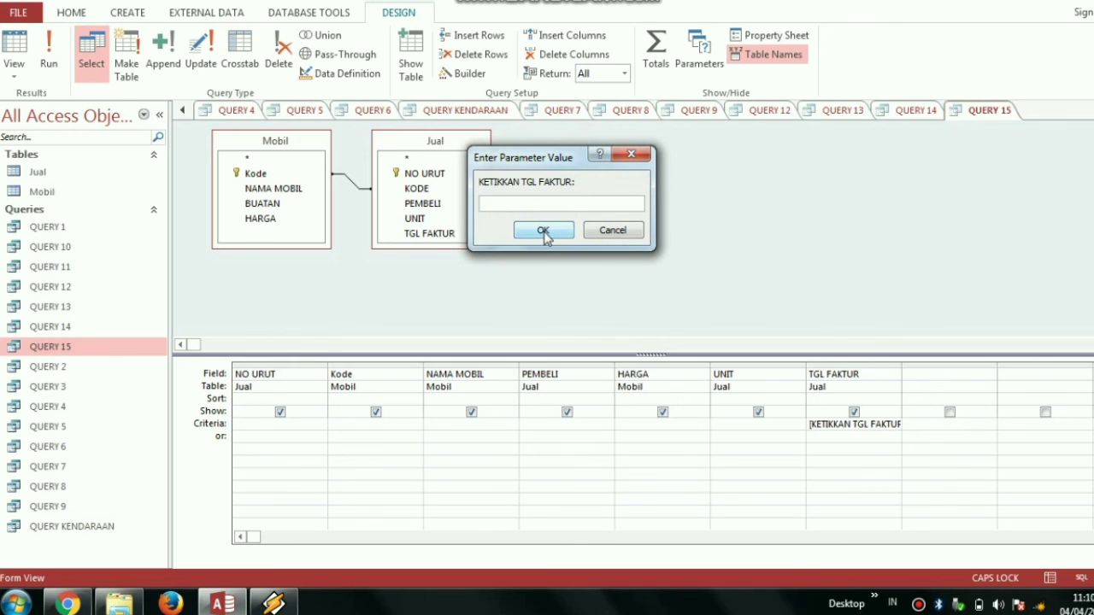
pyautogui.write('12/01/2012')
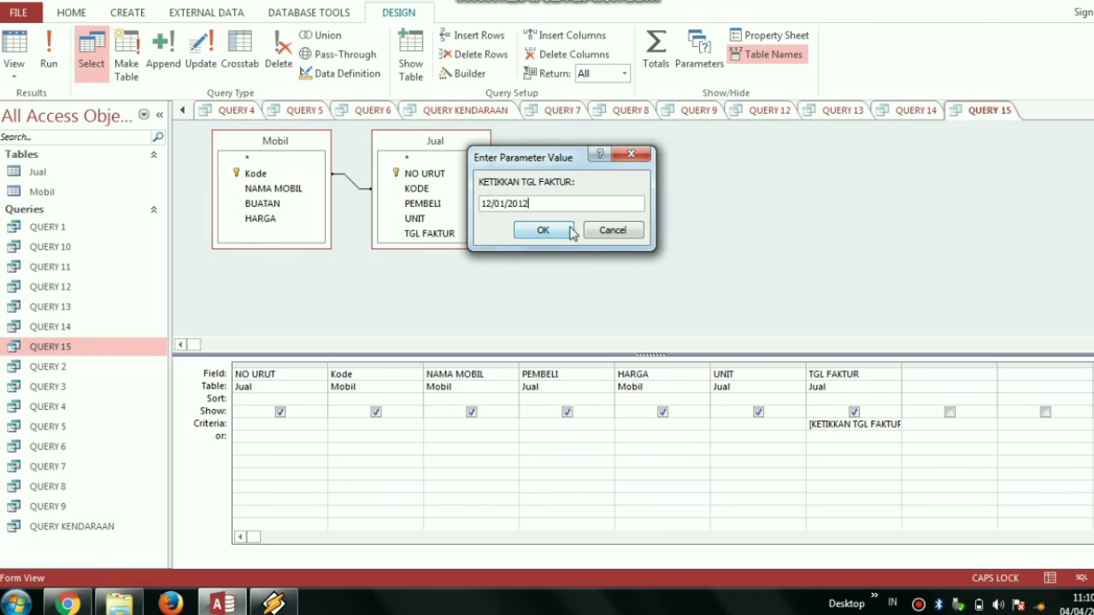
pyautogui.click(543, 230)
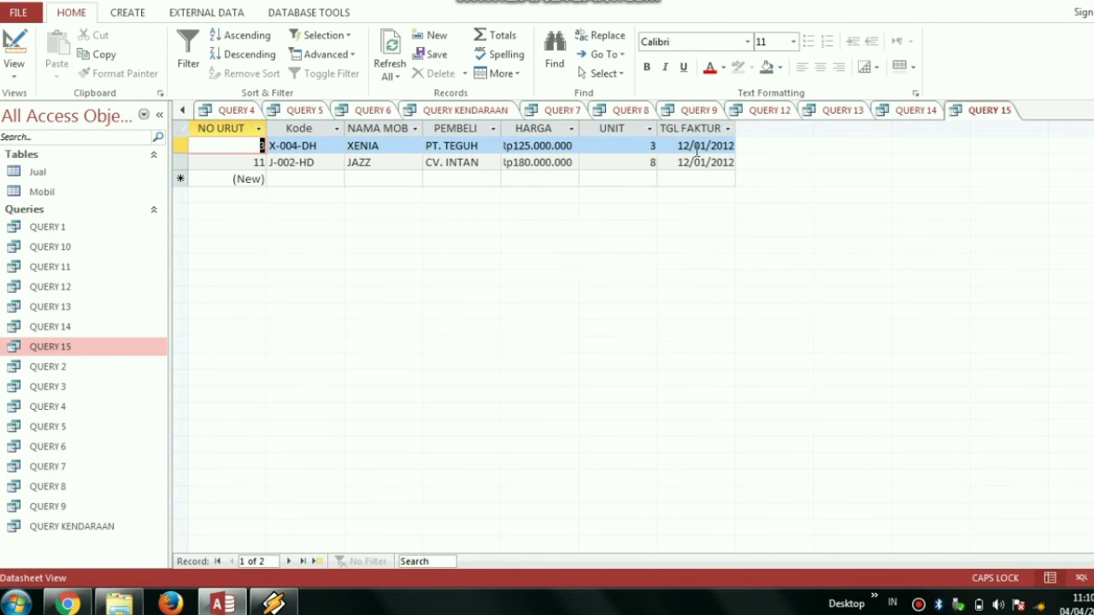